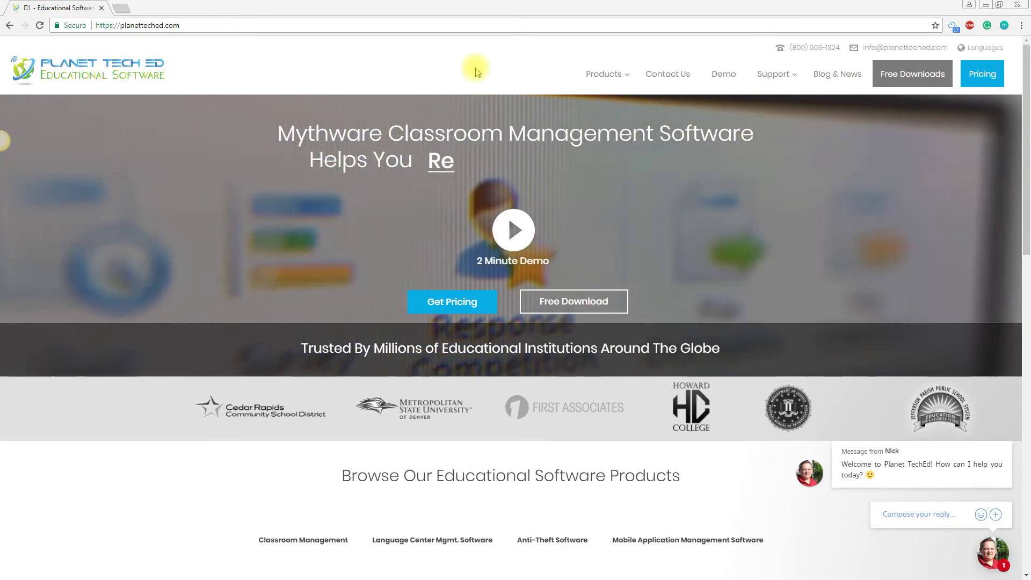
Step: Request the Windows 30-day trial download from Planet TechEd's Free Downloads page
left_click(905, 77)
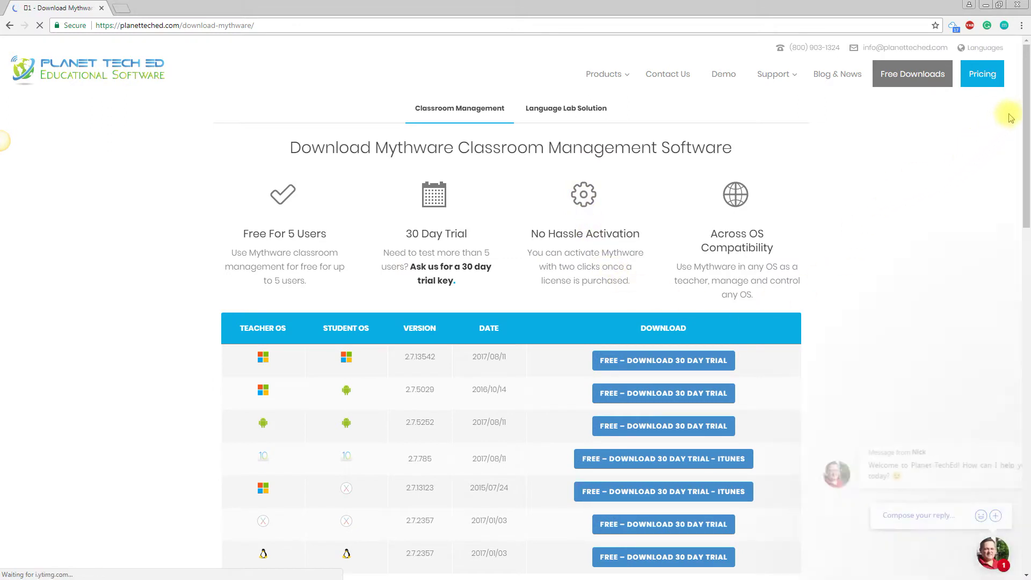
scroll(1020, 146, "down", 2)
scroll(1021, 145, "down", 2)
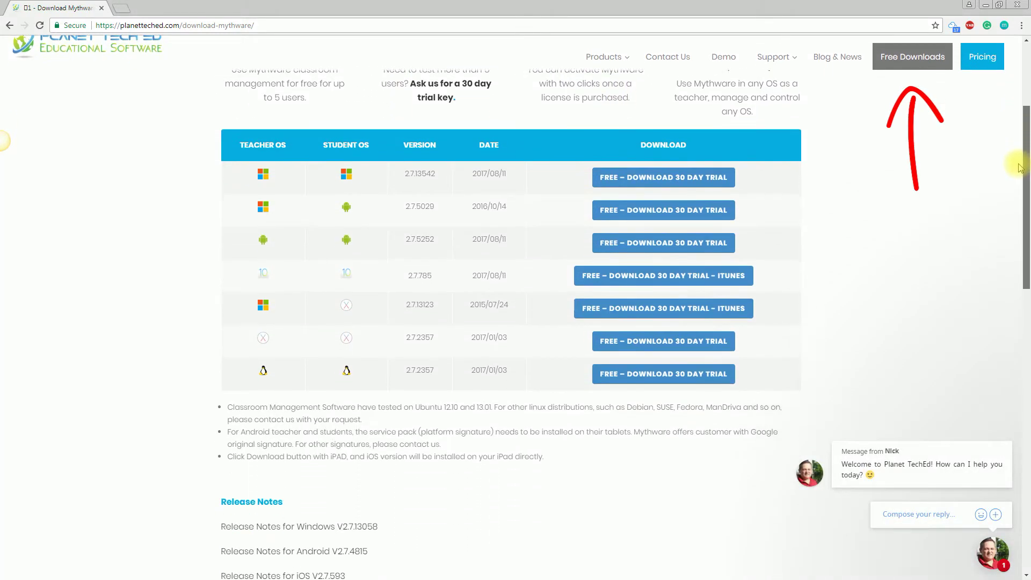
left_click(656, 136)
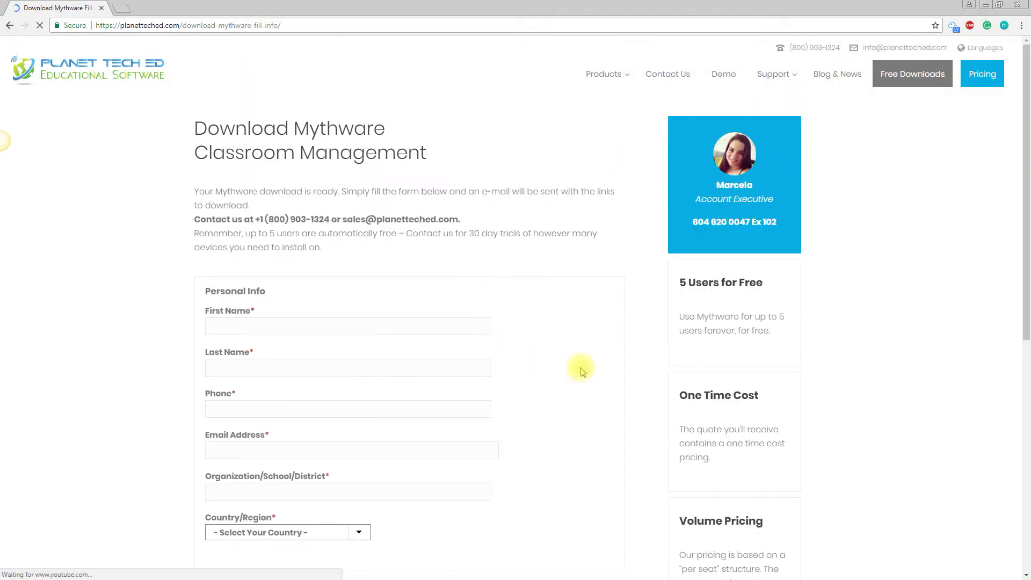
scroll(1025, 121, "down", 3)
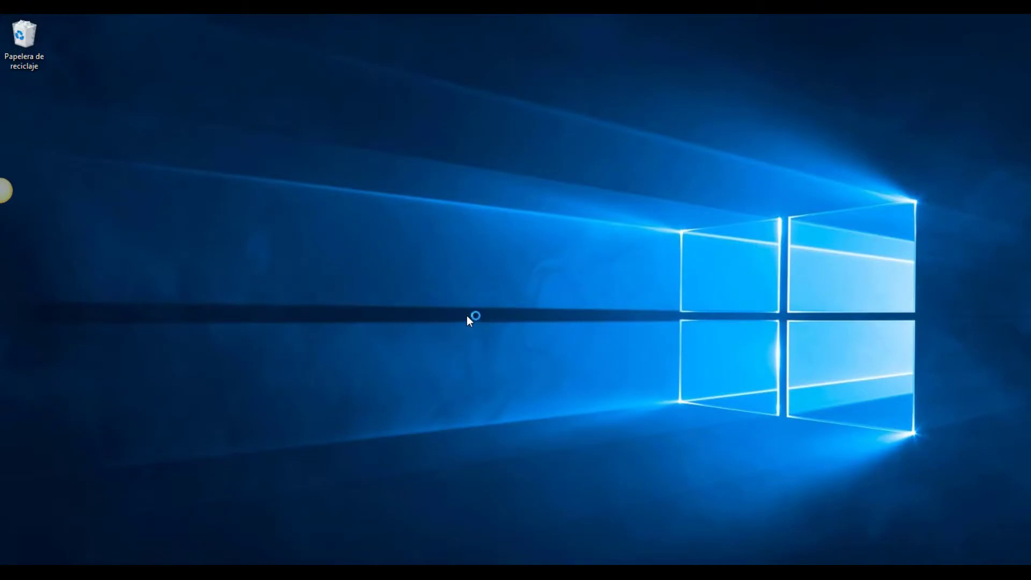
Step: Start Classroom Management Setup in English and accept the license agreement
left_click(444, 303)
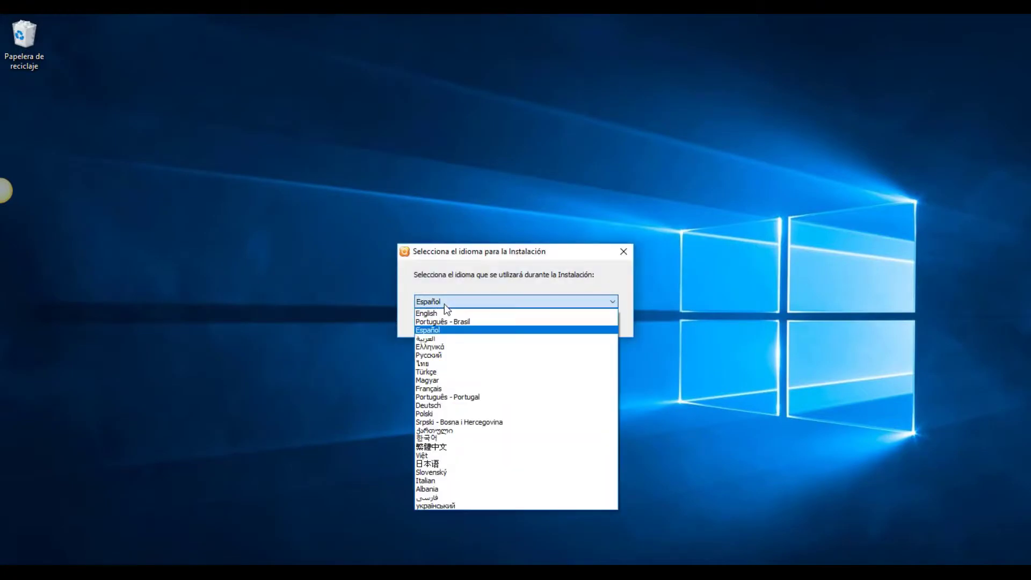
left_click(444, 313)
left_click(486, 325)
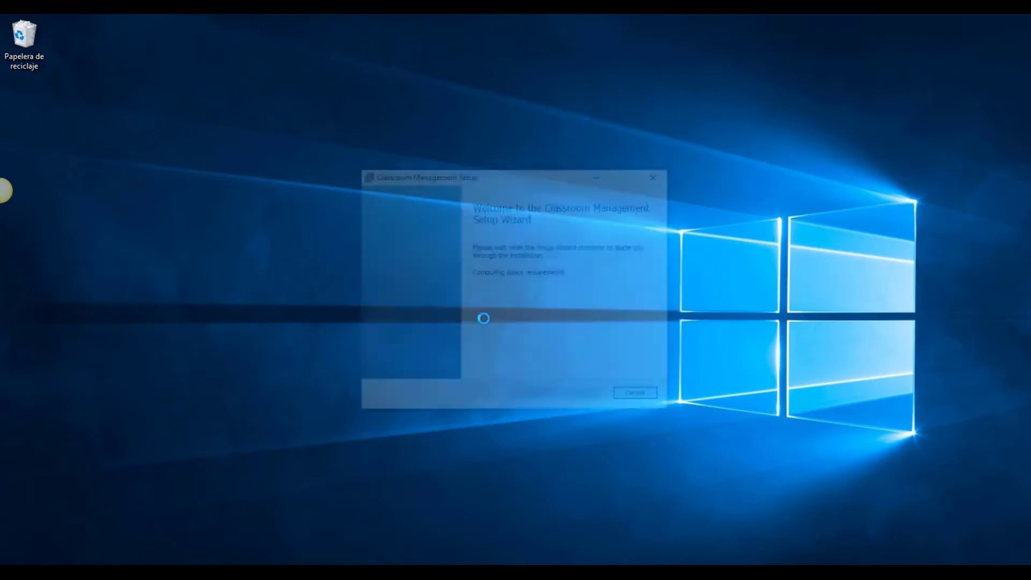
left_click(586, 398)
left_click(470, 366)
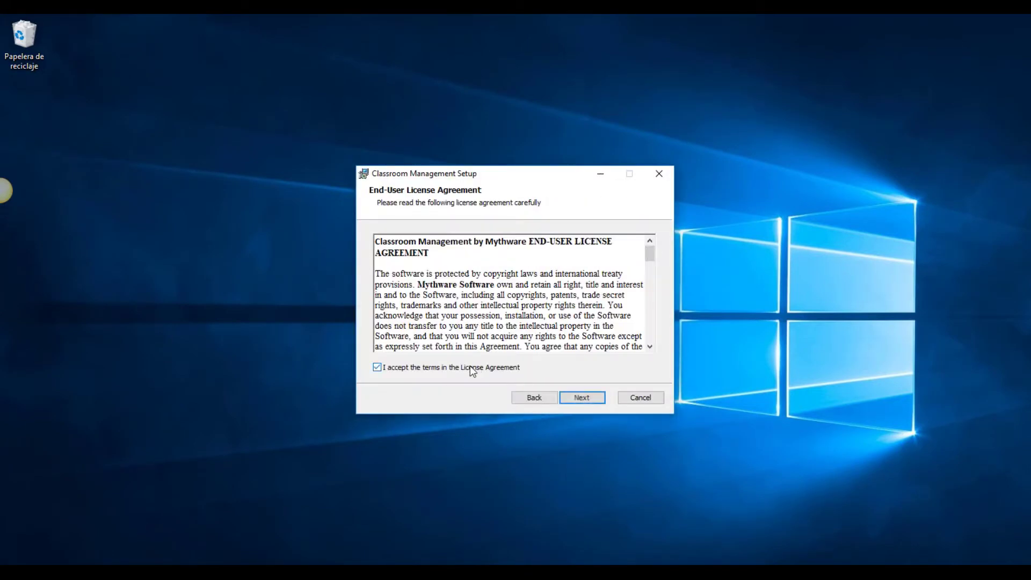
Step: Install with the default folders, finish the wizard, and accept the restart
left_click(587, 398)
left_click(596, 397)
left_click(597, 398)
left_click(597, 398)
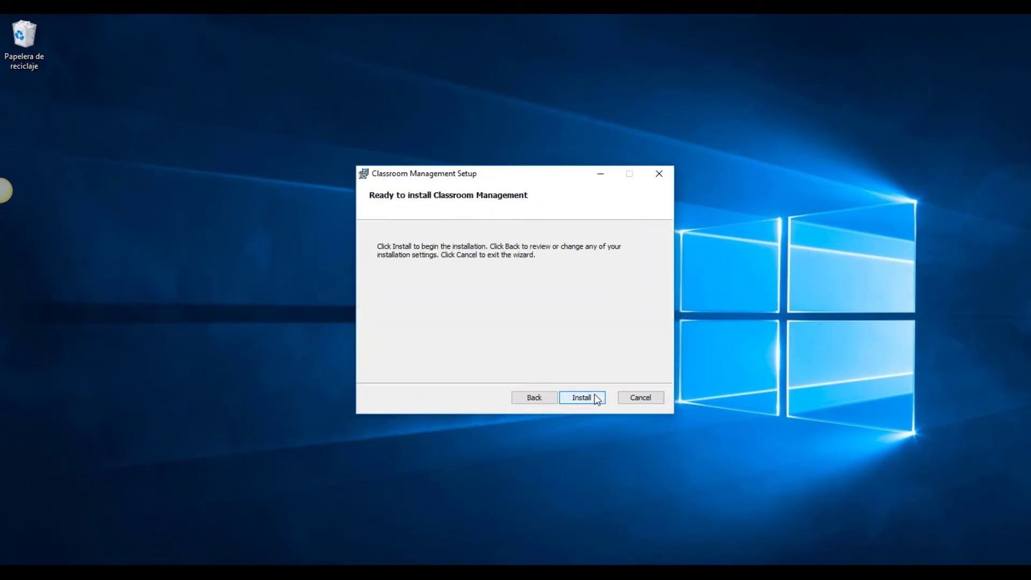
left_click(597, 398)
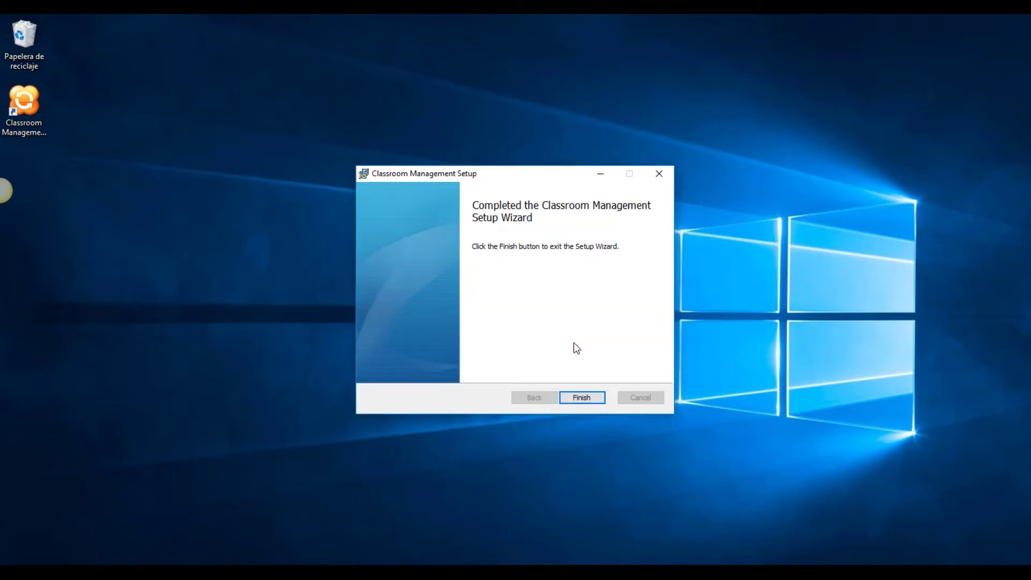
left_click(576, 397)
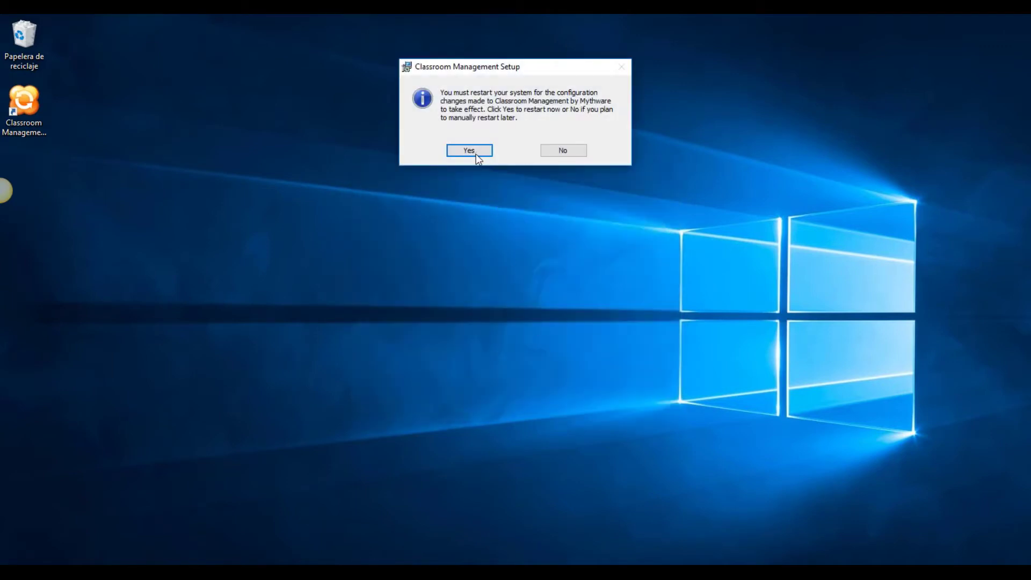
left_click(469, 151)
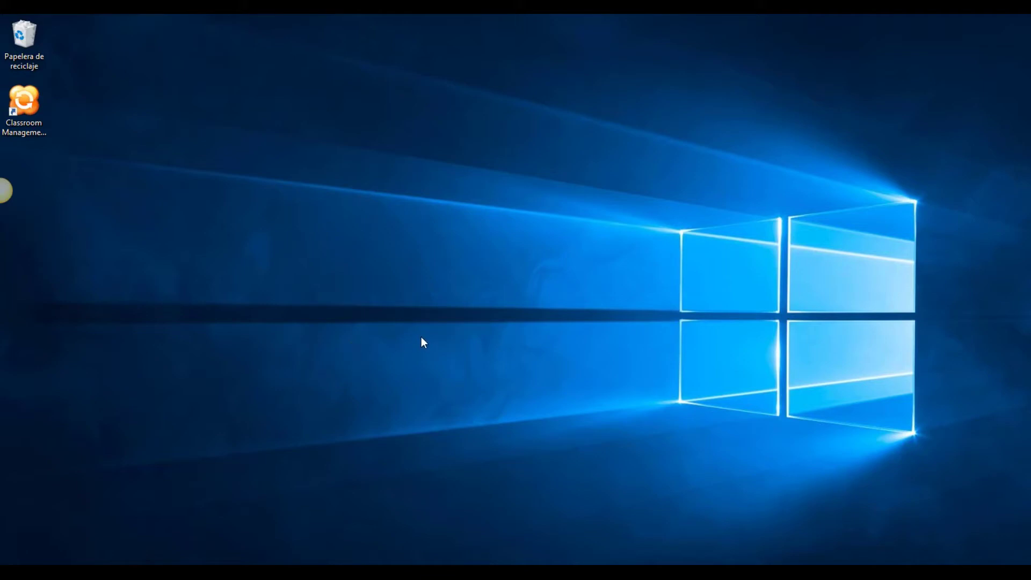
Step: Create a teacher account named 'Teacher' with a confirmed password, and log in
double_click(22, 111)
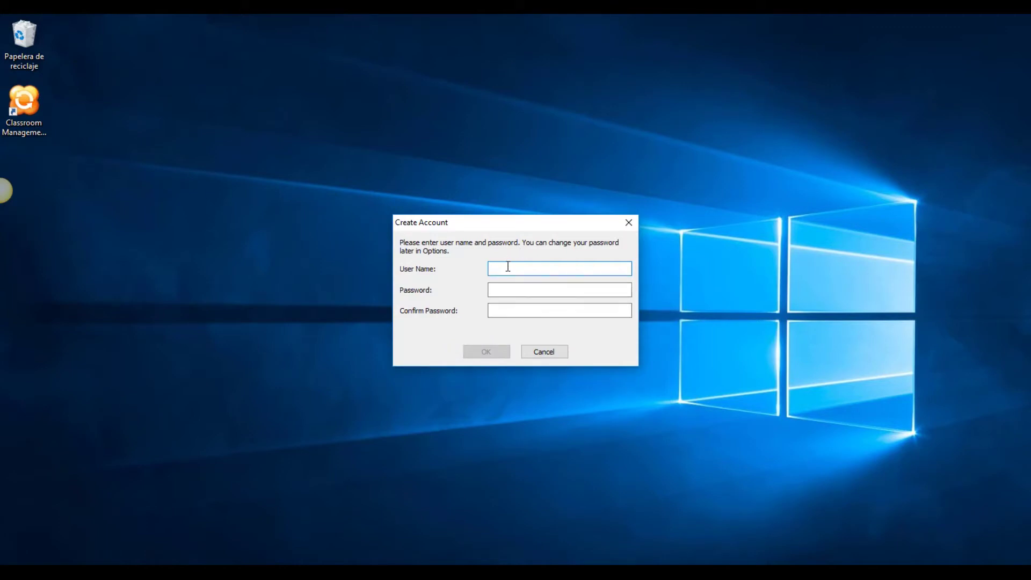
type("Teacher1")
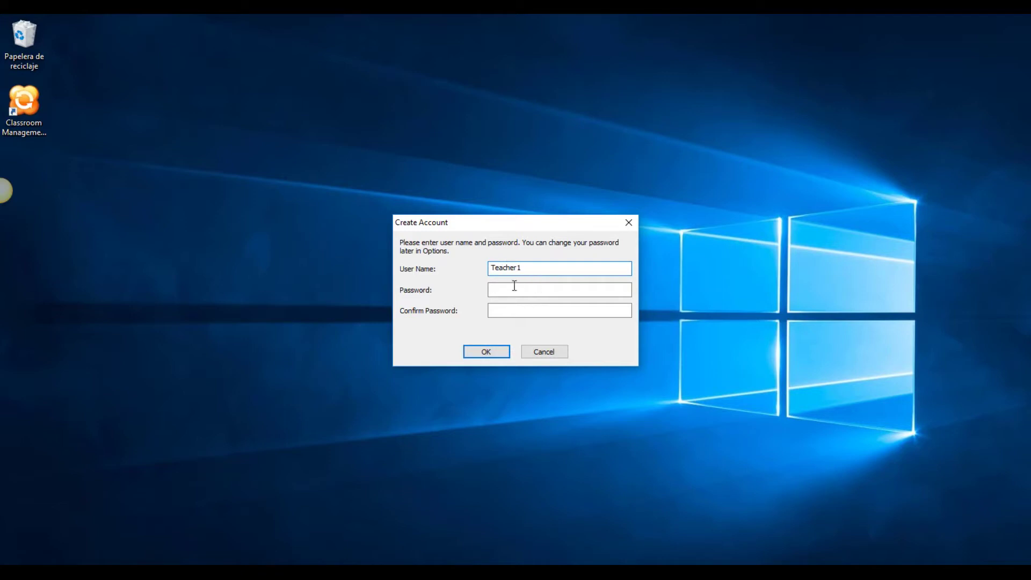
left_click(516, 288)
type("123")
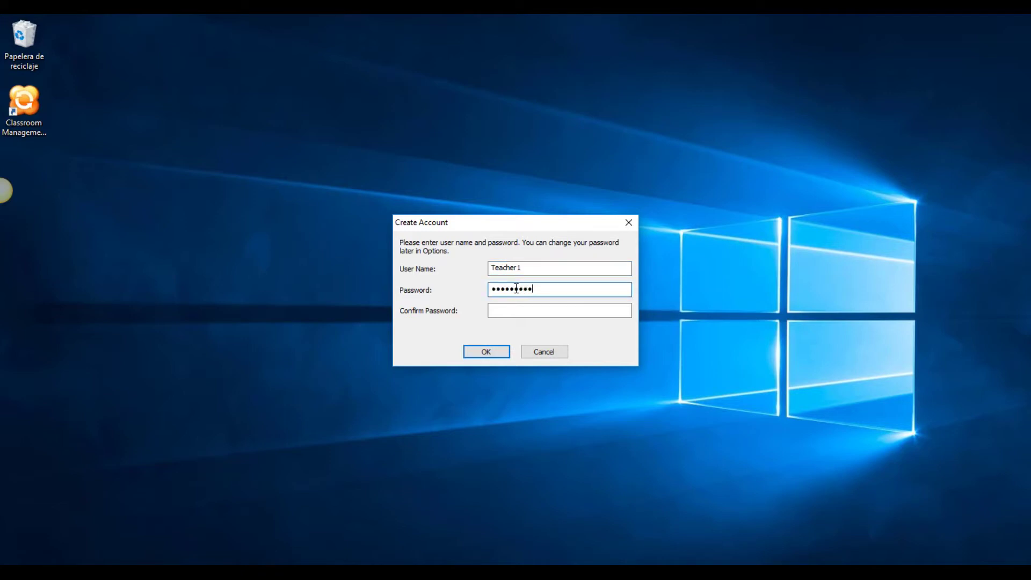
key("Tab")
type("123456")
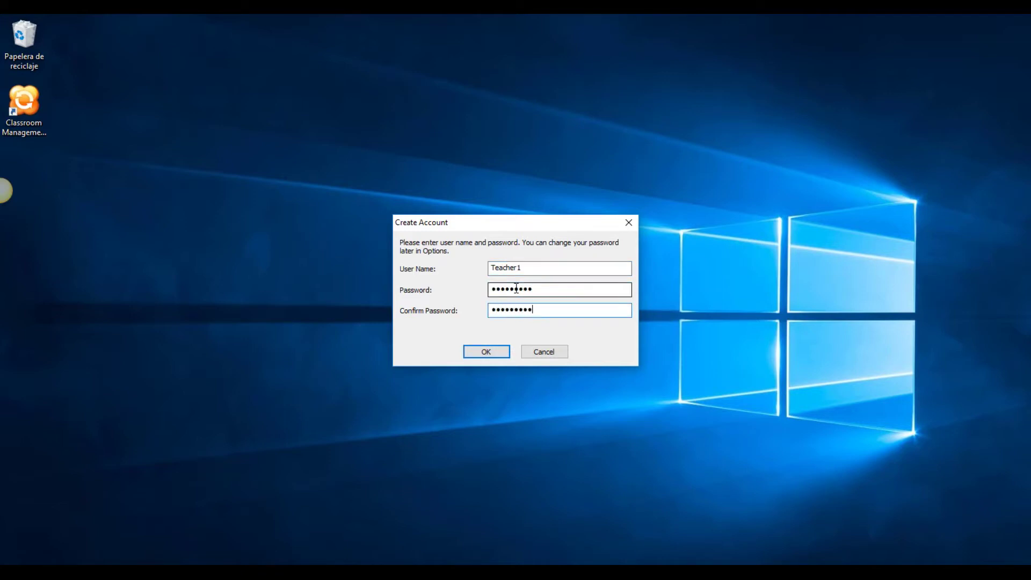
left_click(490, 352)
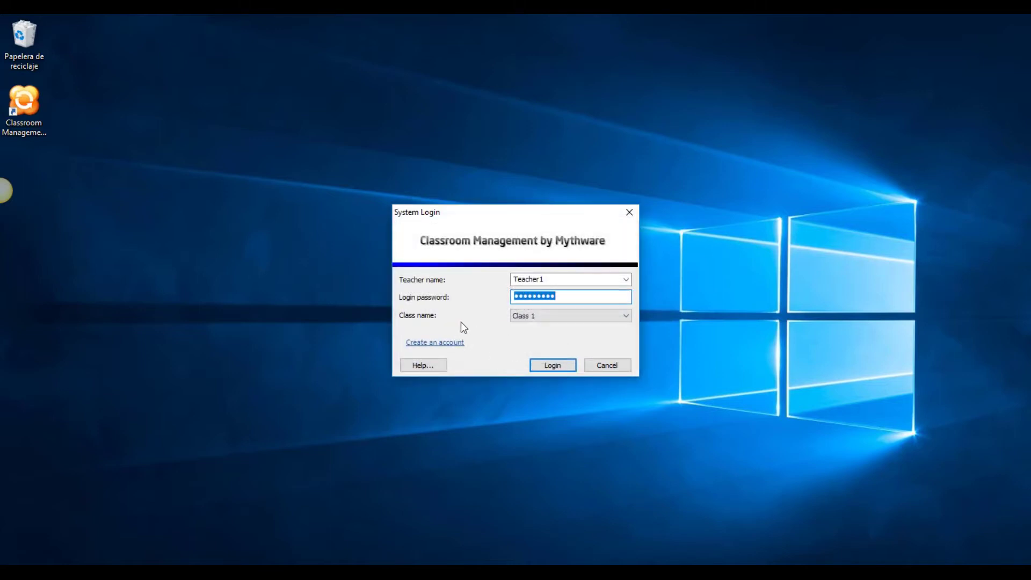
left_click(553, 366)
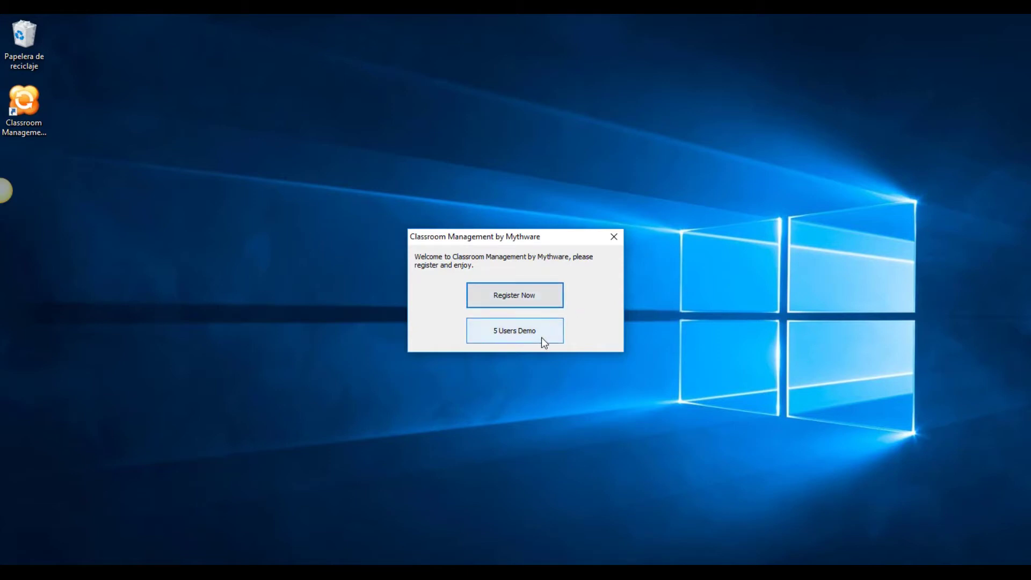
Step: Check for a license update via the tray icon's About, then continue with the 5 Users Demo
left_click(552, 301)
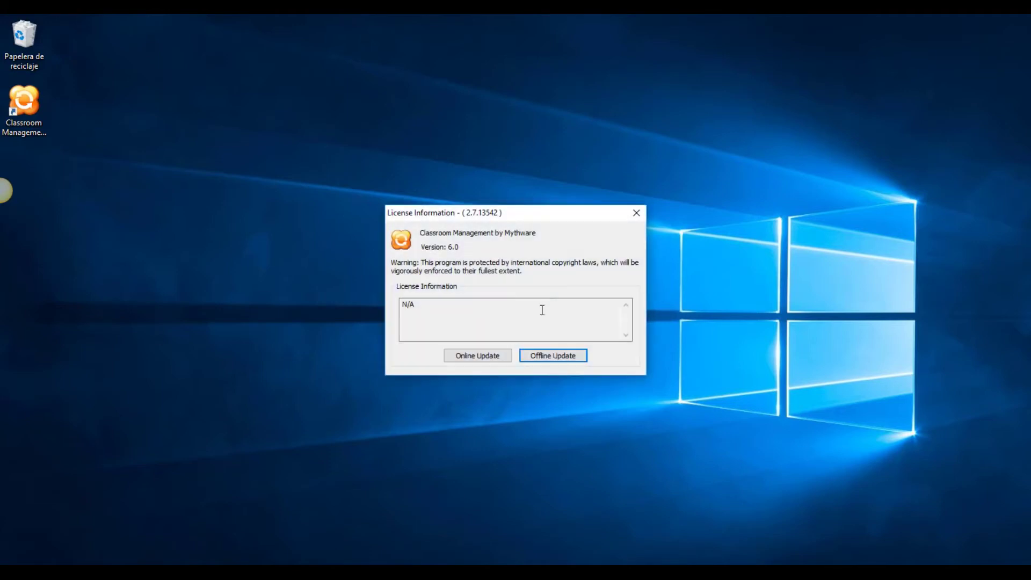
left_click(491, 359)
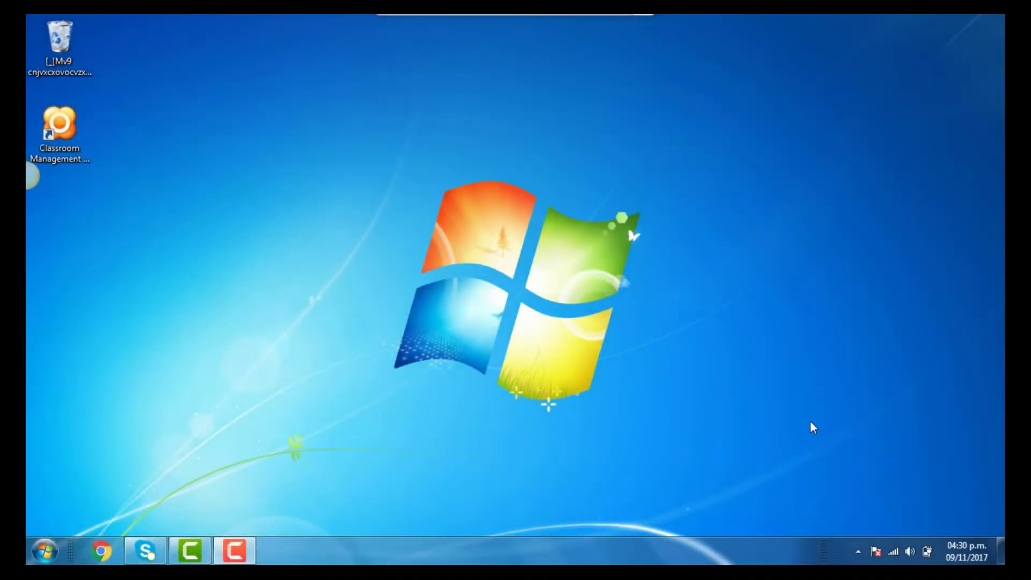
left_click(859, 551)
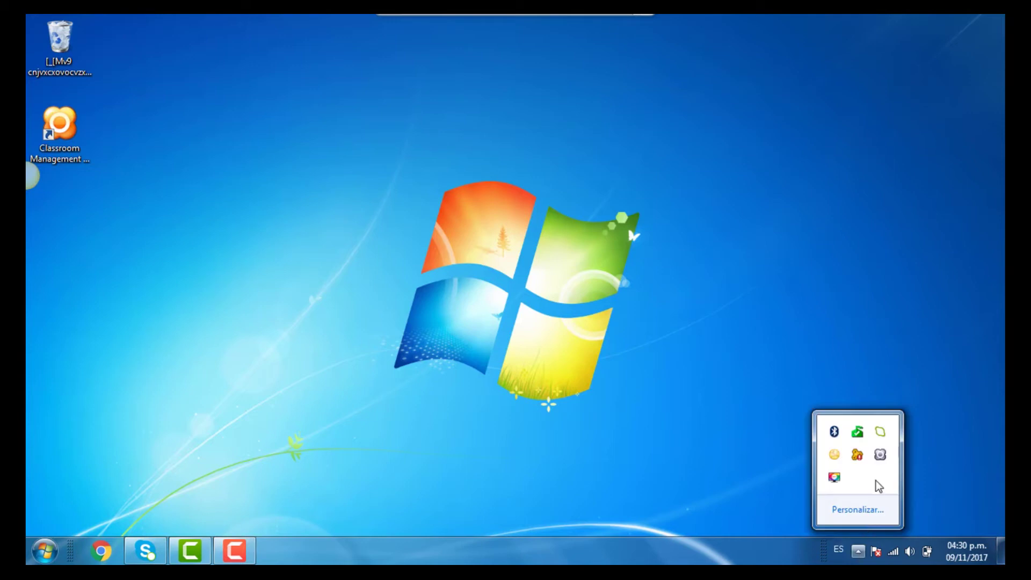
right_click(878, 457)
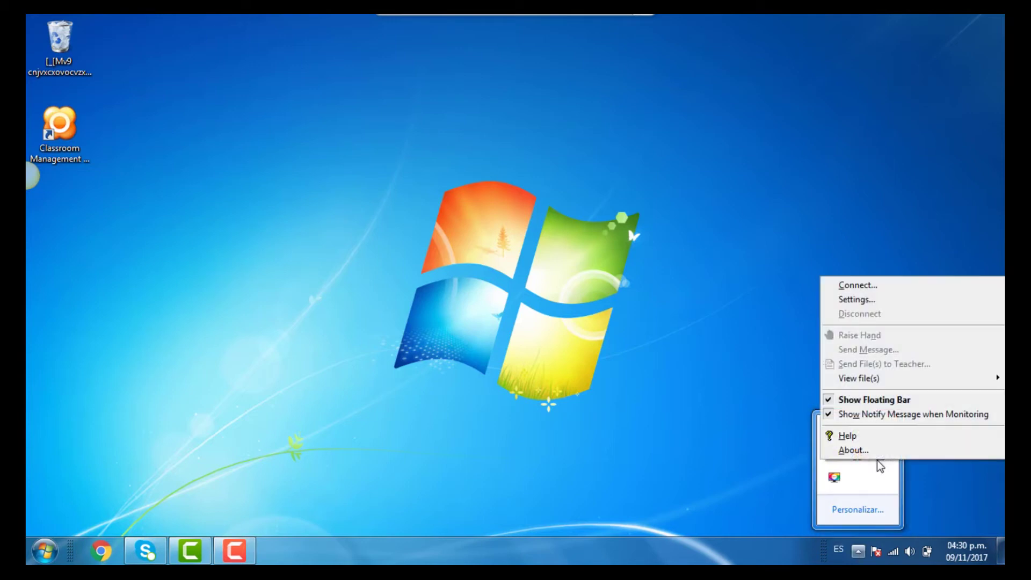
left_click(854, 450)
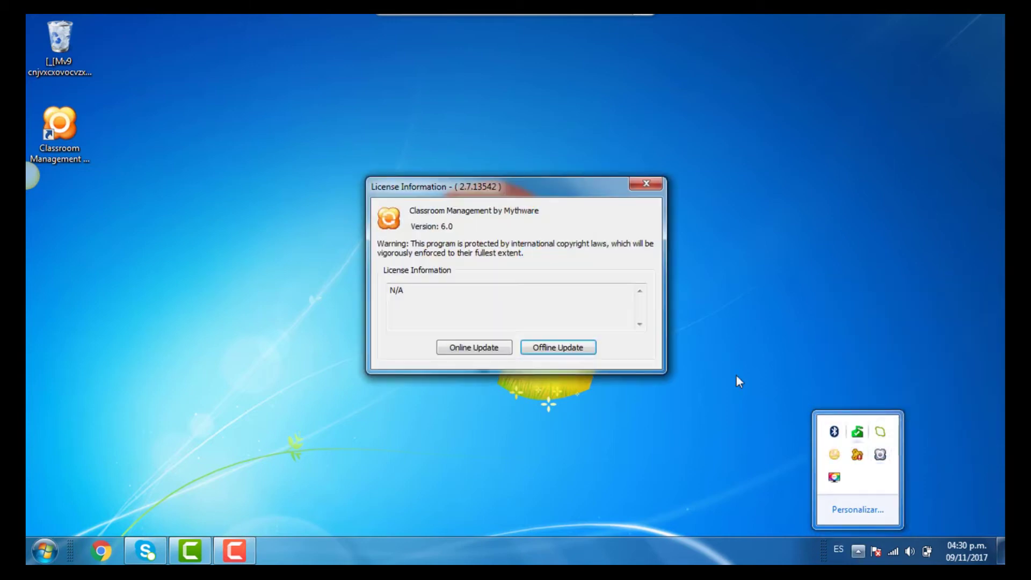
left_click(456, 348)
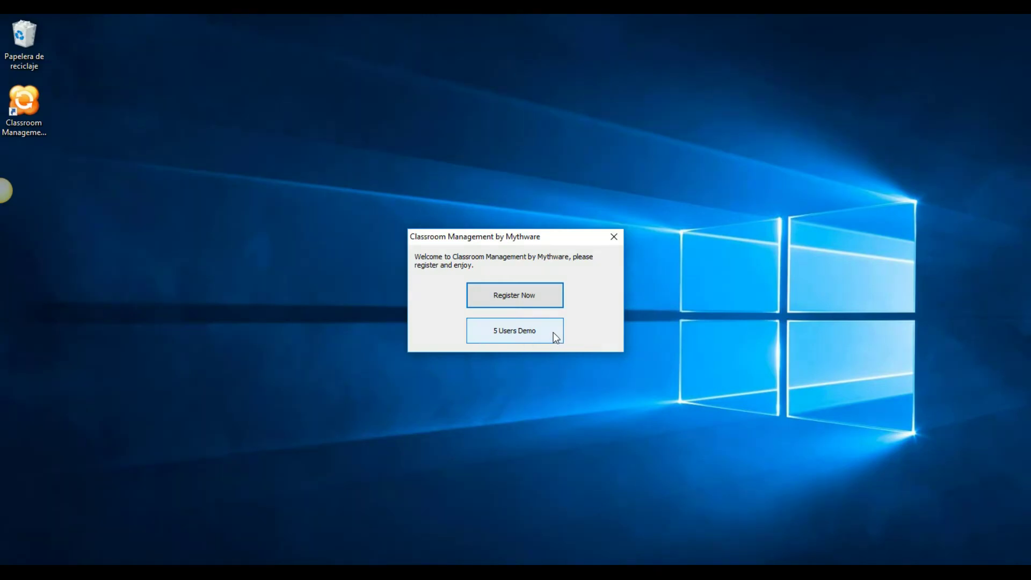
left_click(546, 333)
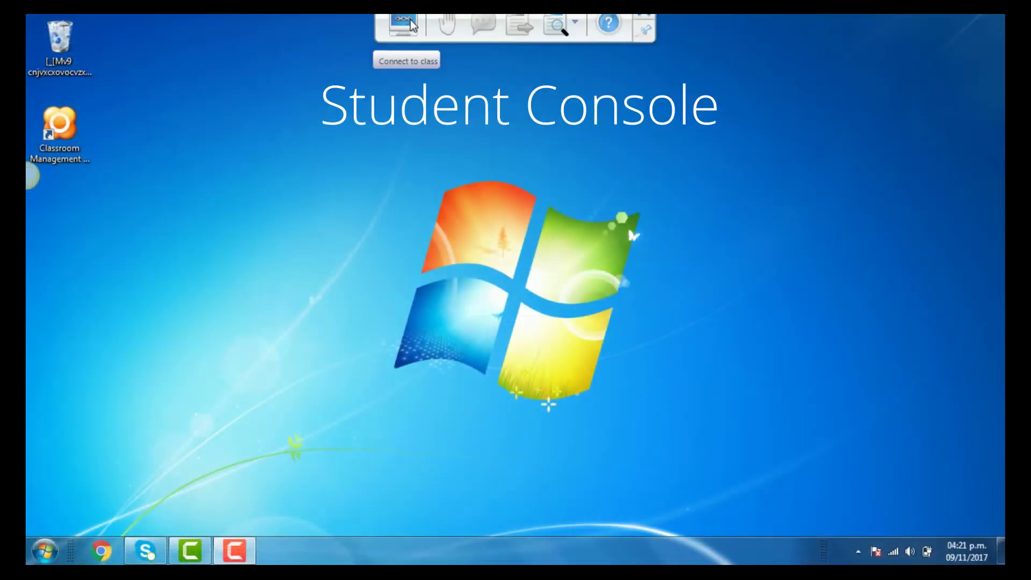
Step: From the student toolbar, reopen the Session List and connect to the teacher's session
left_click(404, 37)
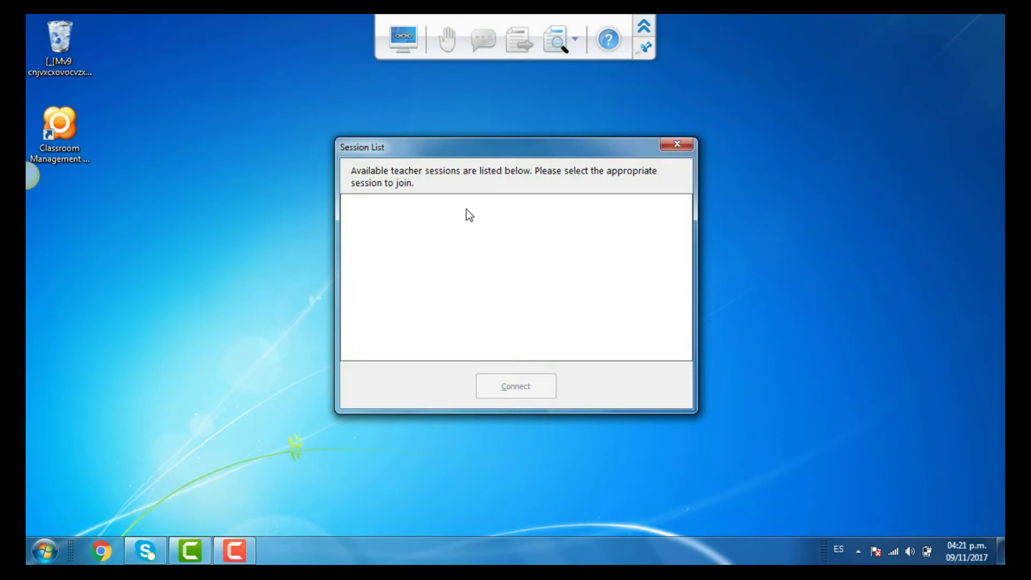
left_click(677, 143)
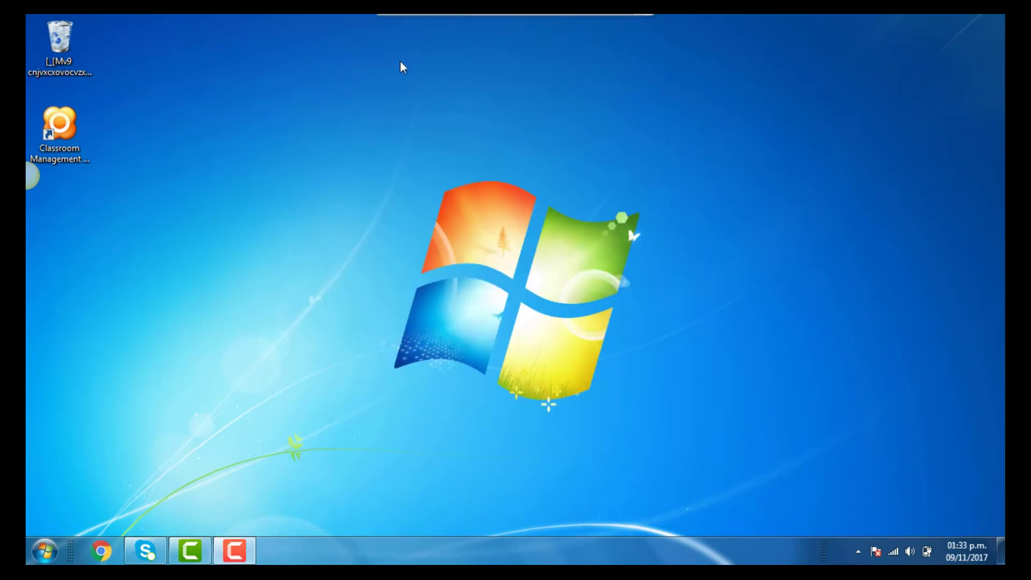
mouse_move(397, 19)
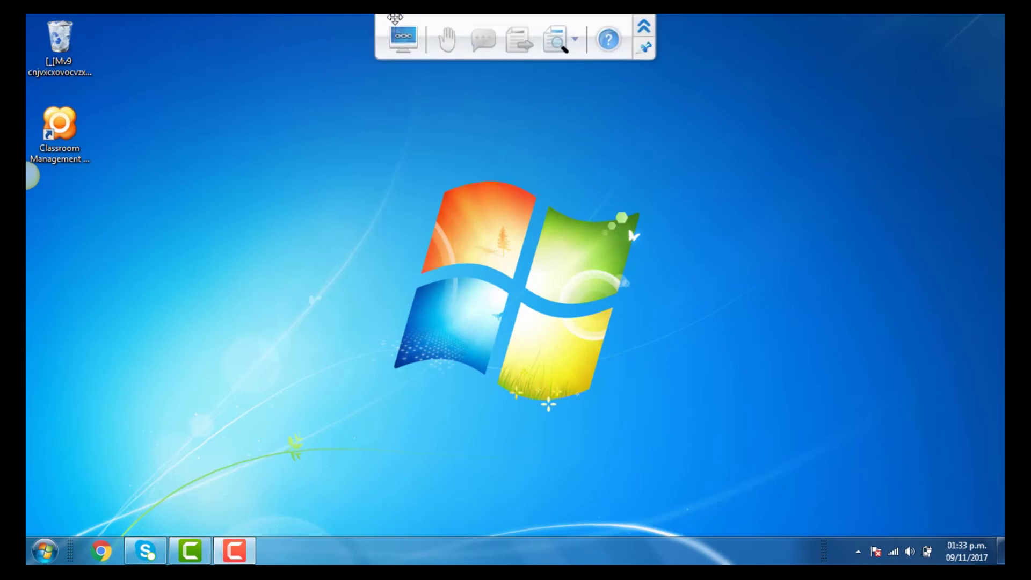
left_click(402, 34)
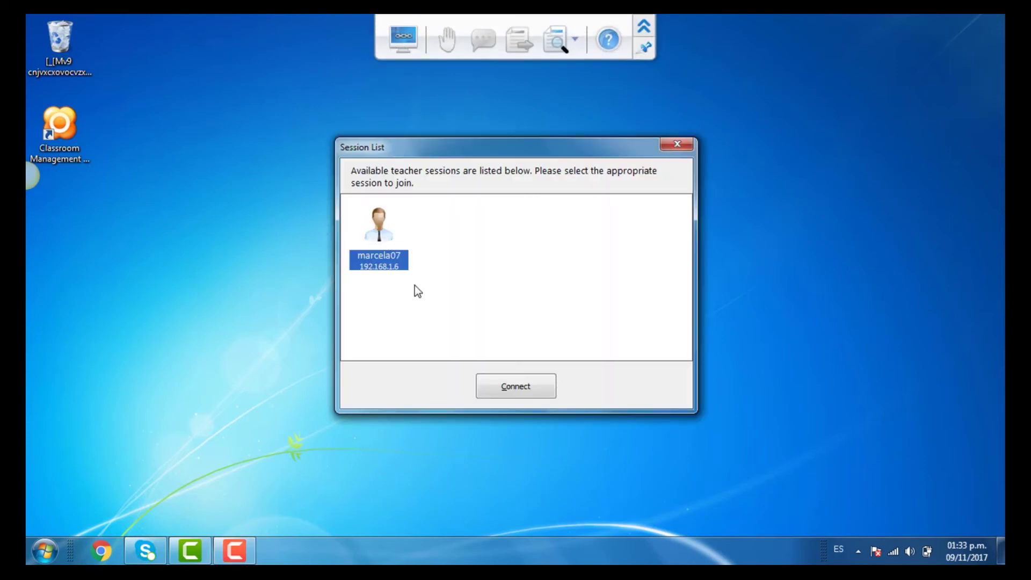
left_click(515, 385)
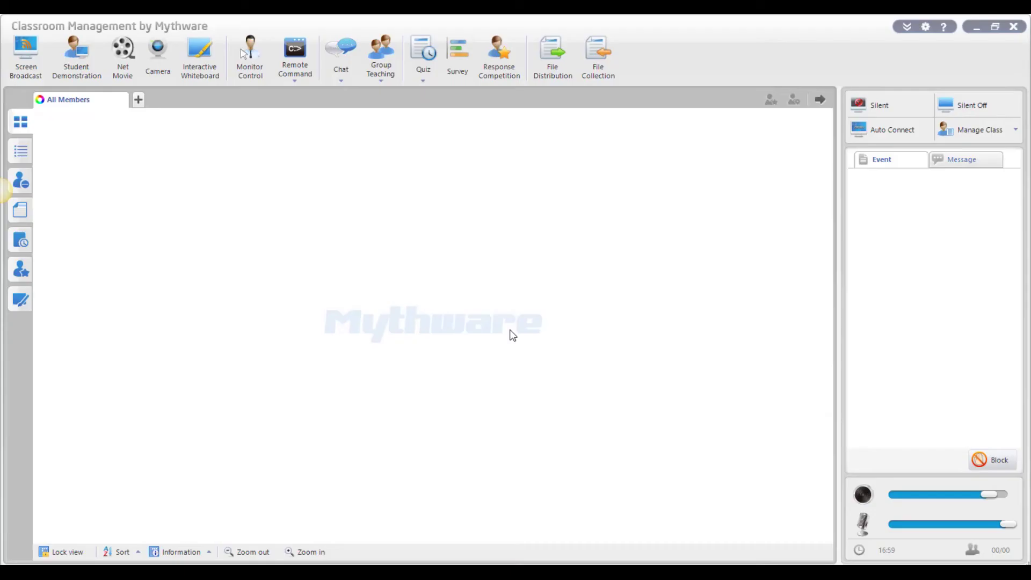
Step: Accept Student 1's waiting connection and turn on Auto Connect
left_click(647, 205)
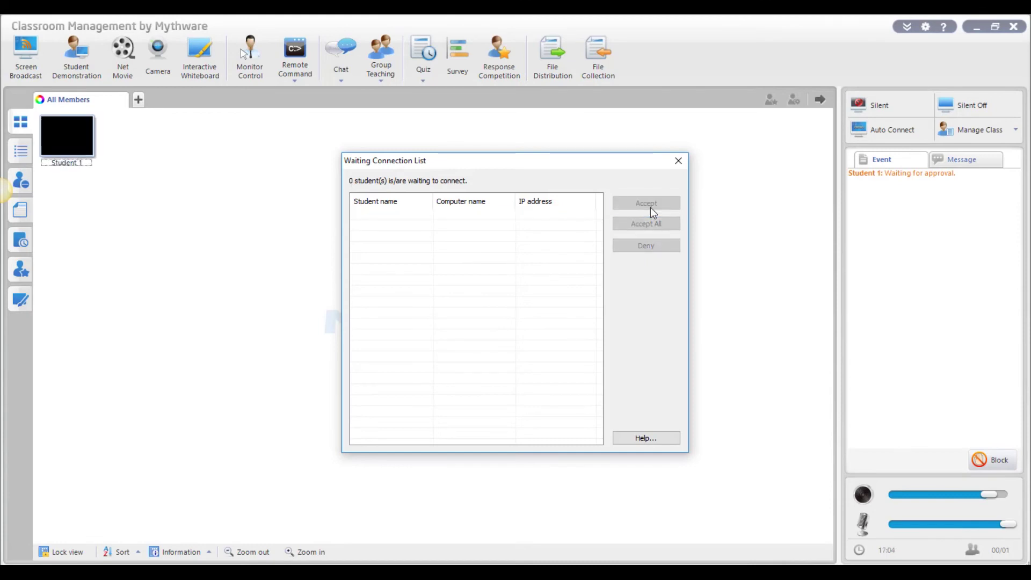
left_click(678, 161)
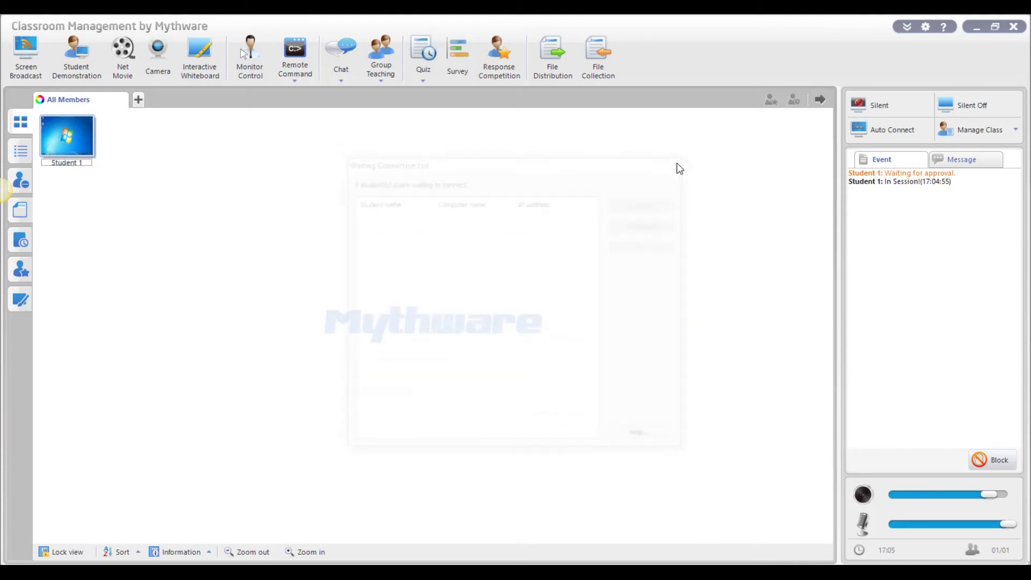
left_click(878, 130)
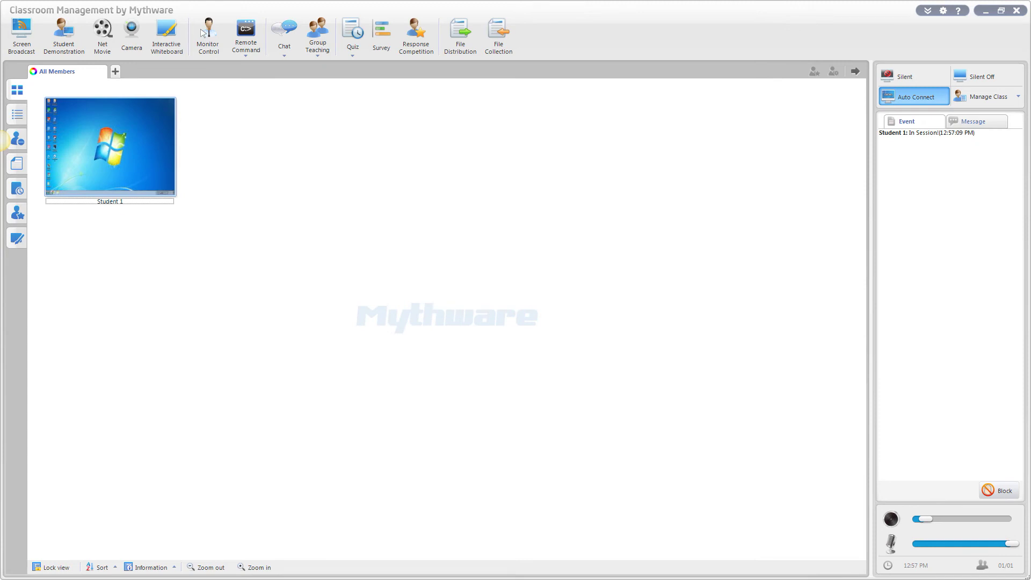
Step: Set Login Mode to Auto Login, then monitor and take control of Student 1's desktop
left_click(943, 10)
left_click(370, 270)
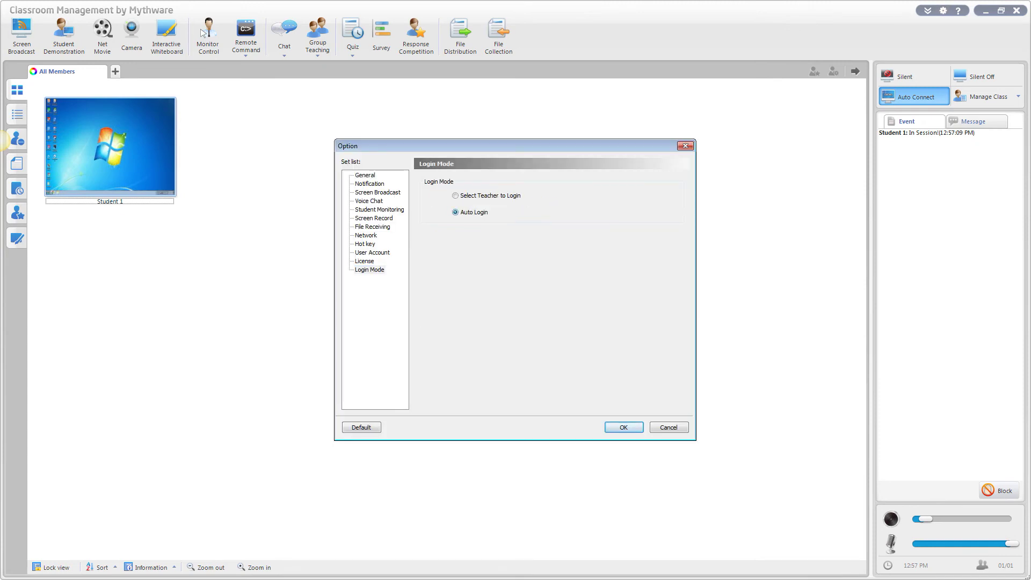
key("Return")
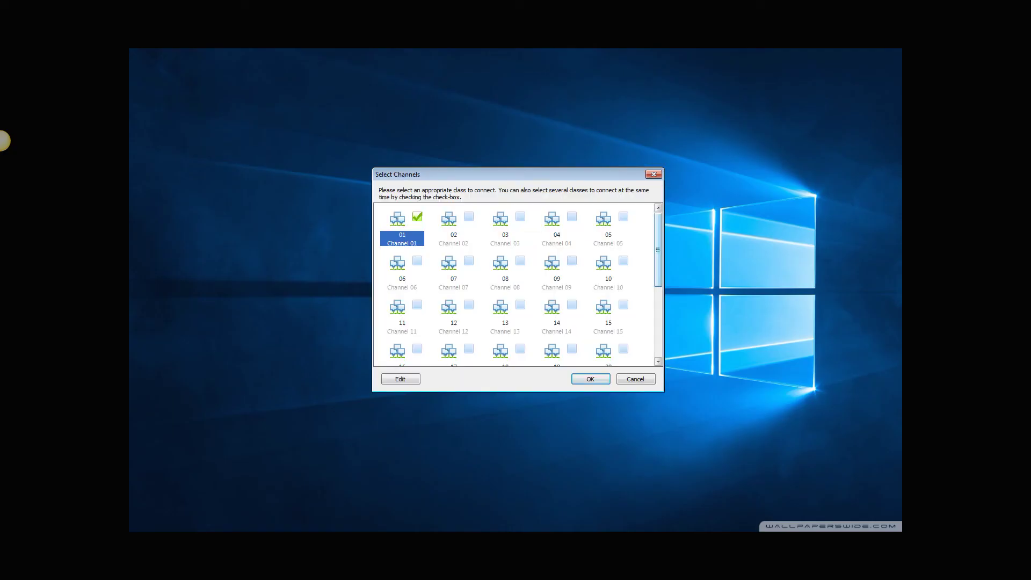
scroll(515, 285, "down", 5)
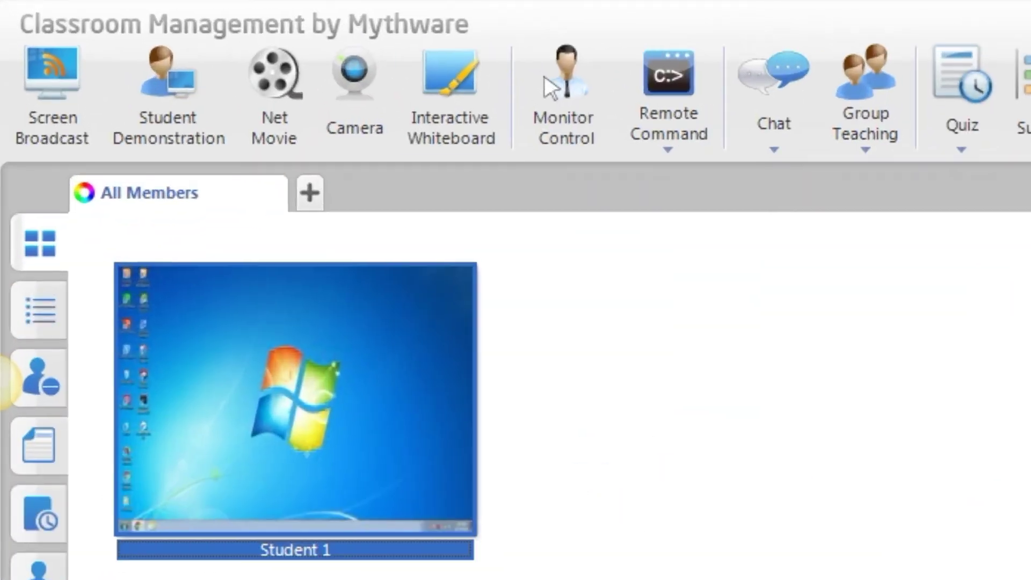
left_click(207, 32)
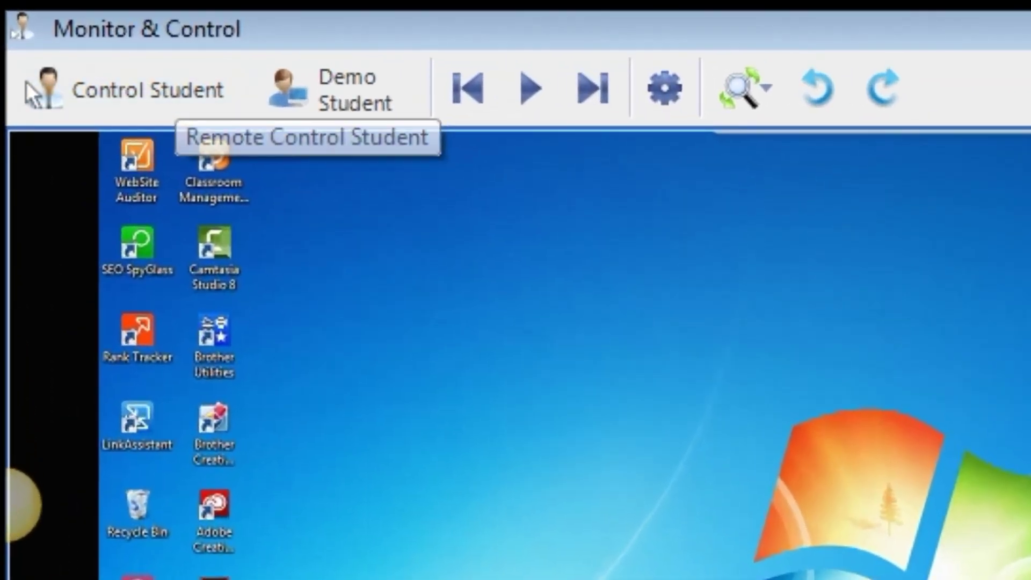
left_click(26, 78)
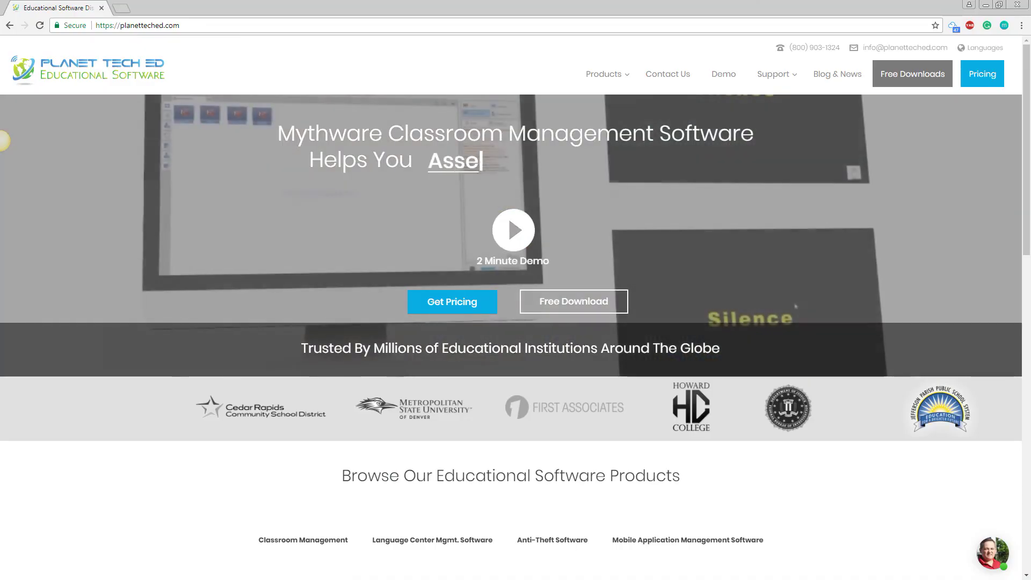
Step: Play the 'Full Overview Mythware Classroom Management Software Teacher & Student' video
type("Hi the")
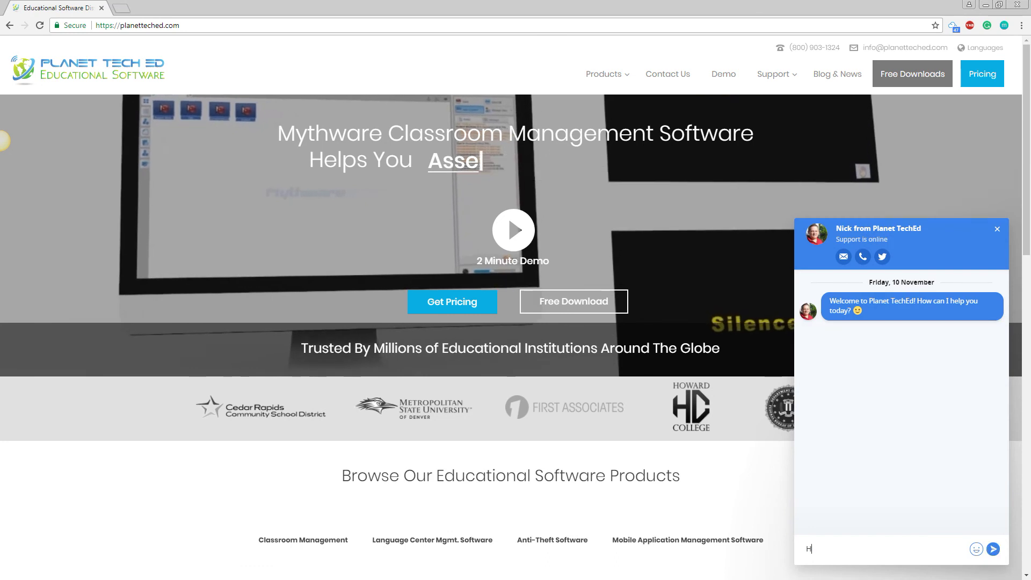
type("re! I need yo")
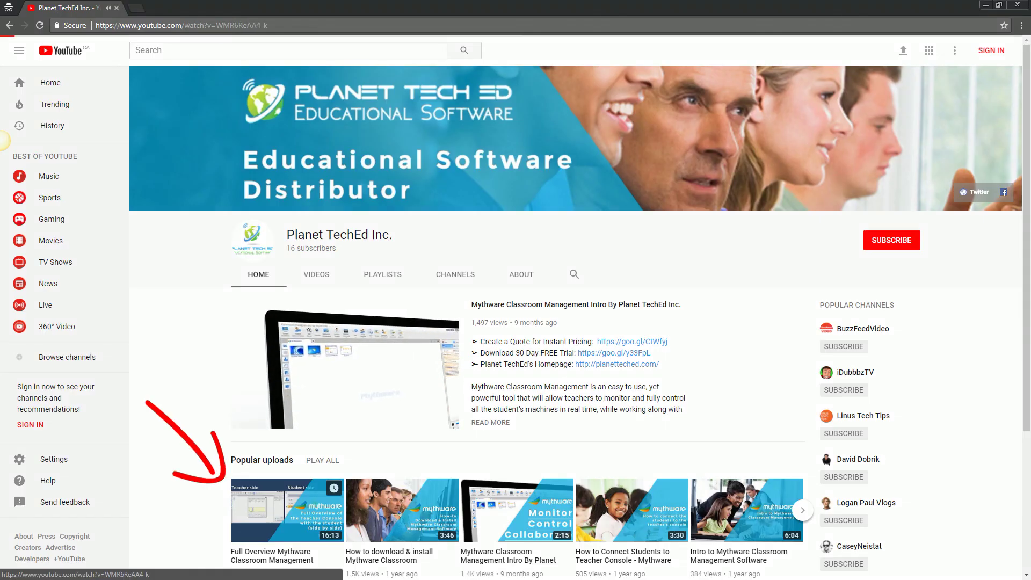
left_click(281, 454)
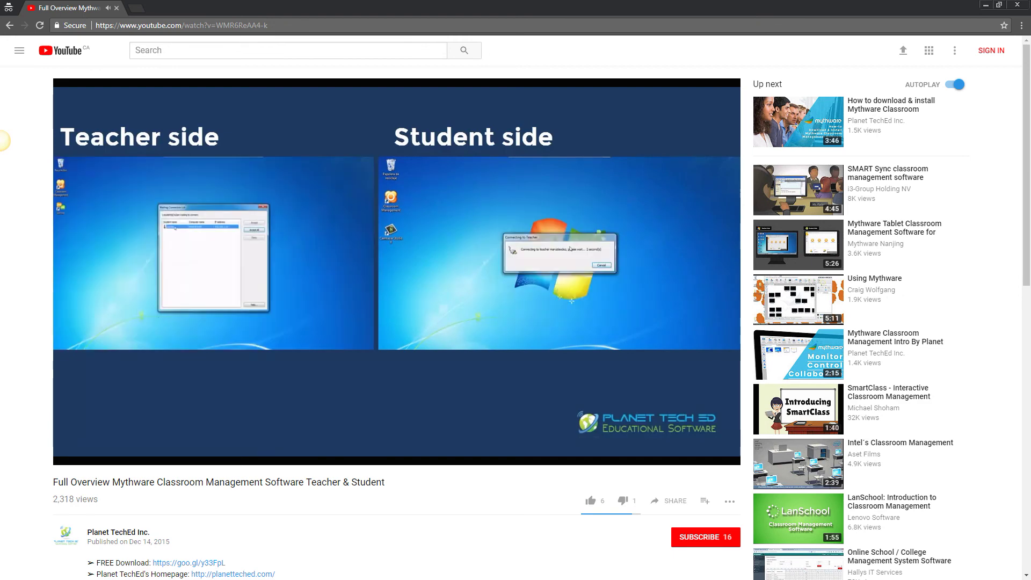